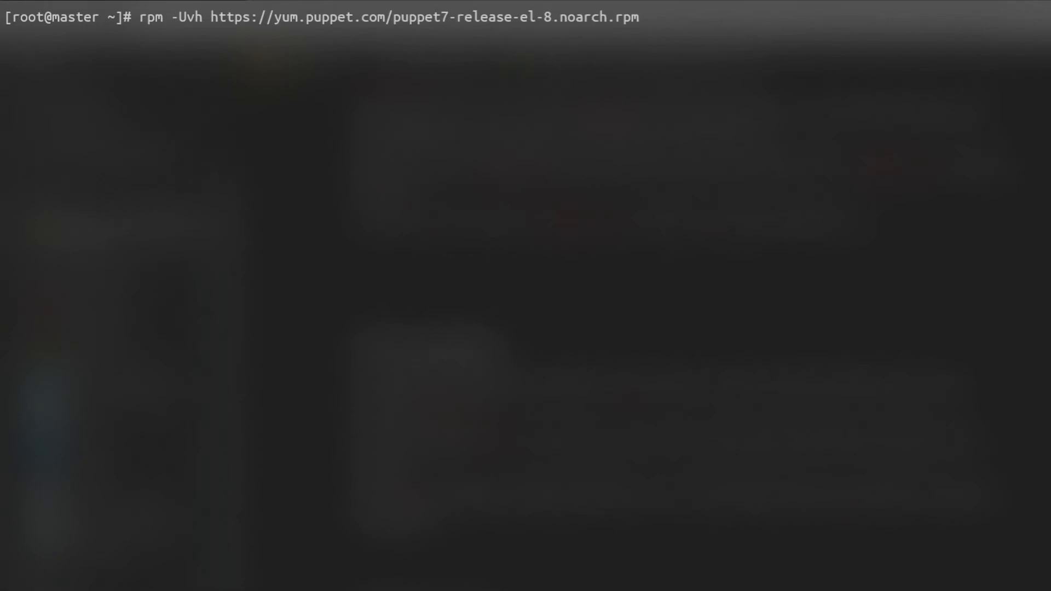
- Install the puppet7-release-el-8 repository rpm, then install puppetserver with dnf
{"action": "key", "text": "Return"}
{"action": "key", "text": "ctrl+l"}
{"action": "type", "text": "dnf install -y puppe"}
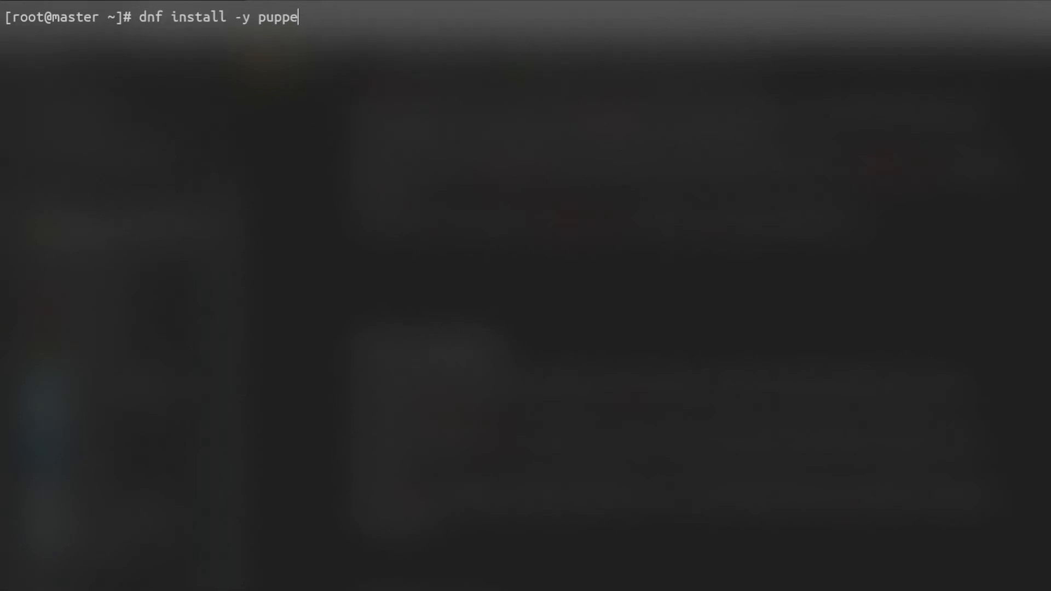
{"action": "type", "text": "tserver"}
{"action": "key", "text": "Return"}
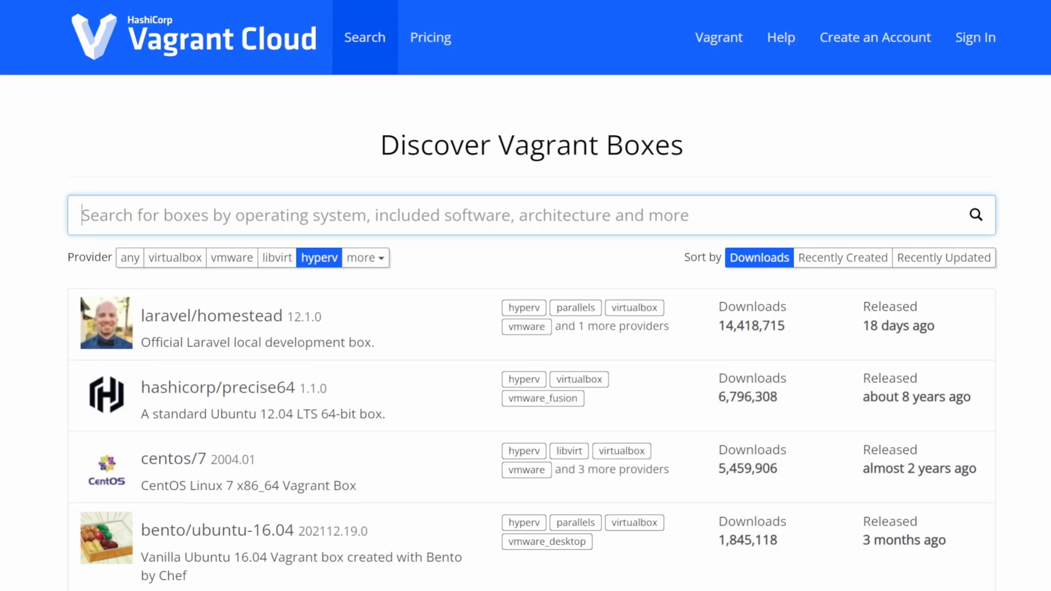
{"action": "type", "text": "rocky"}
- Copy the 'vagrant init generic/rocky8' command from the rocky8 box's New snippet
{"action": "left_click", "coordinate": [222, 317]}
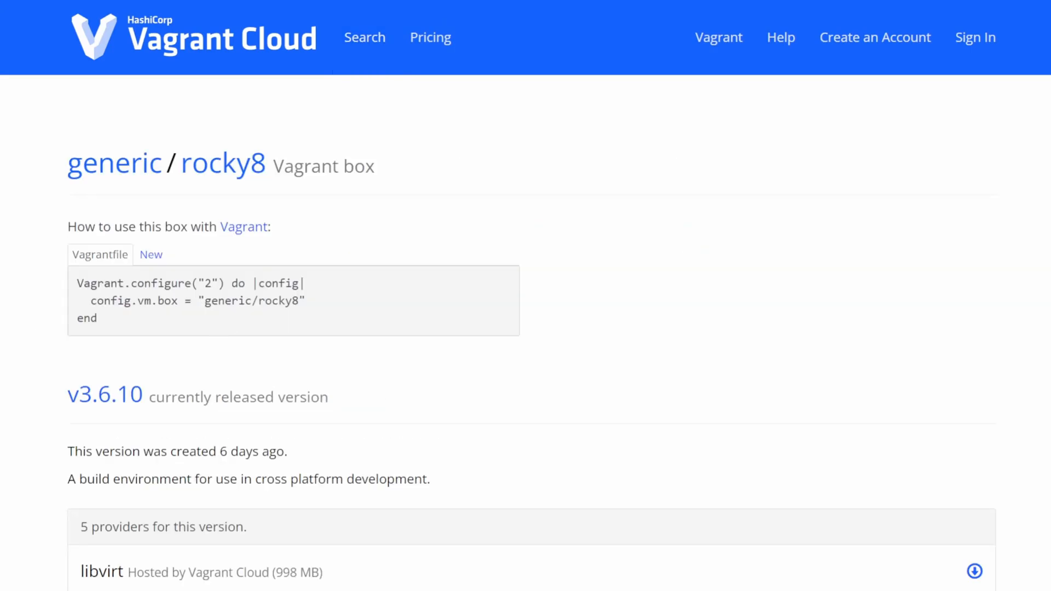
{"action": "left_click", "coordinate": [151, 255]}
{"action": "left_click_drag", "start_coordinate": [78, 283], "coordinate": [259, 284]}
{"action": "left_click", "coordinate": [272, 253]}
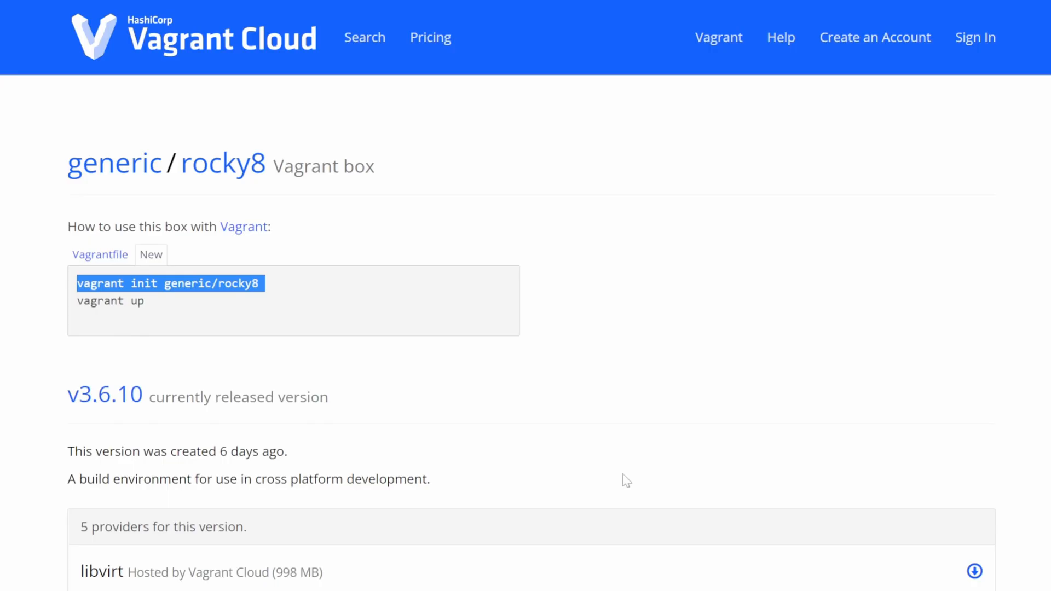
- Run vagrant init generic/rocky8 in PowerShell and list the folder showing the new Vagrantfile
{"action": "key", "text": "alt+Tab"}
{"action": "key", "text": "ctrl+v"}
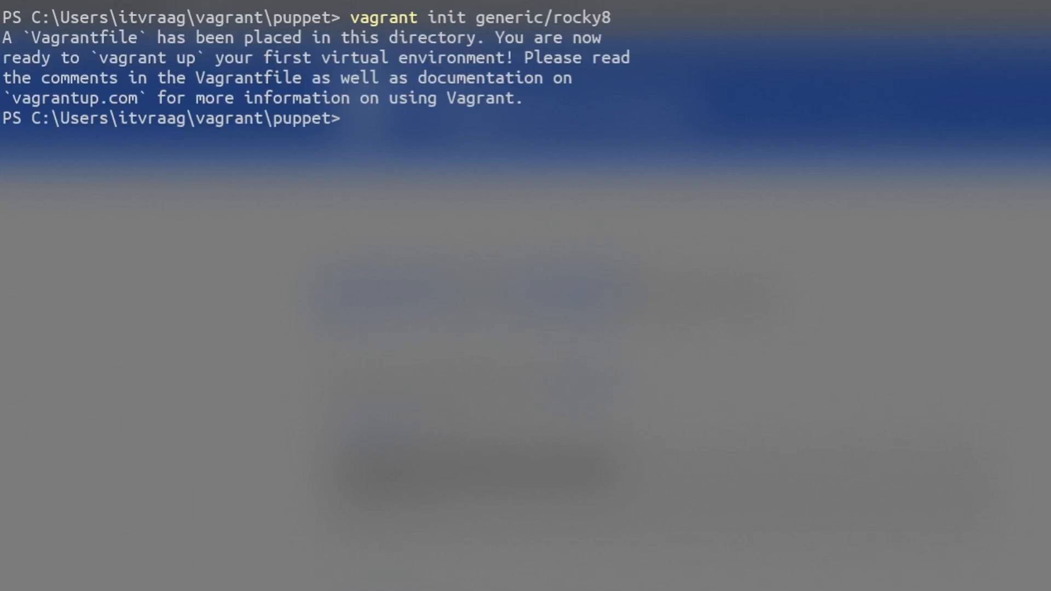
{"action": "type", "text": "ls"}
{"action": "key", "text": "Return"}
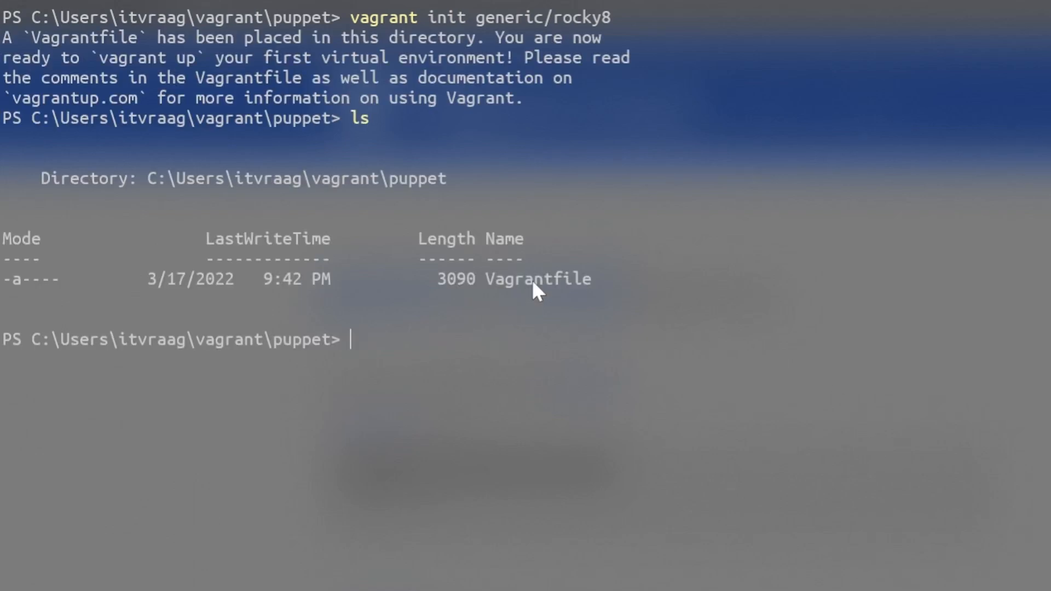
{"action": "triple_click", "coordinate": [533, 281]}
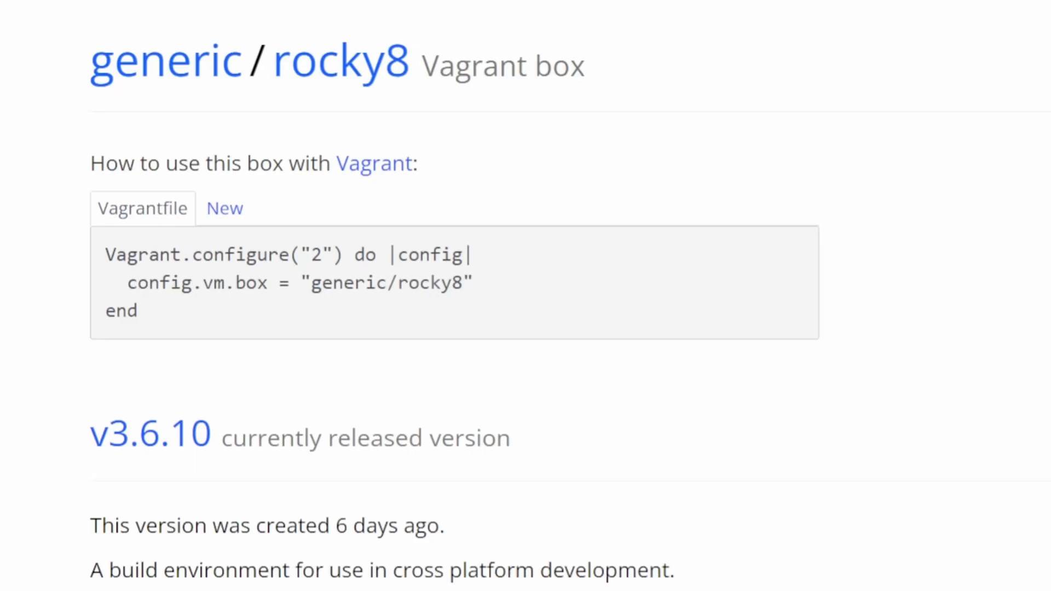
- Copy the three-line generic/rocky8 Vagrantfile snippet from Vagrant Cloud
{"action": "left_click_drag", "start_coordinate": [105, 251], "coordinate": [211, 313]}
{"action": "left_click", "coordinate": [237, 277]}
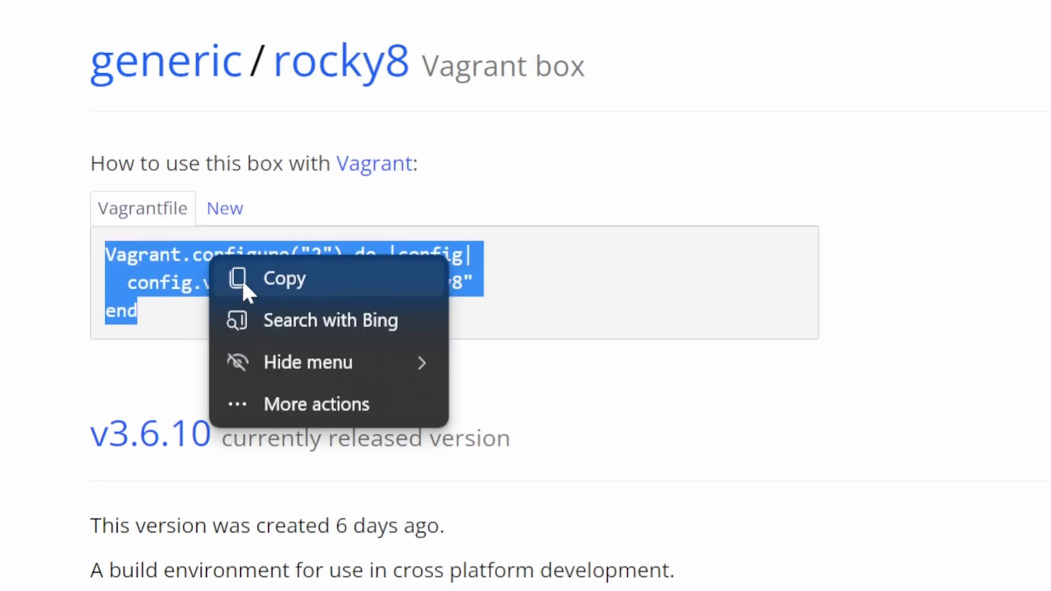
{"action": "left_click", "coordinate": [373, 278]}
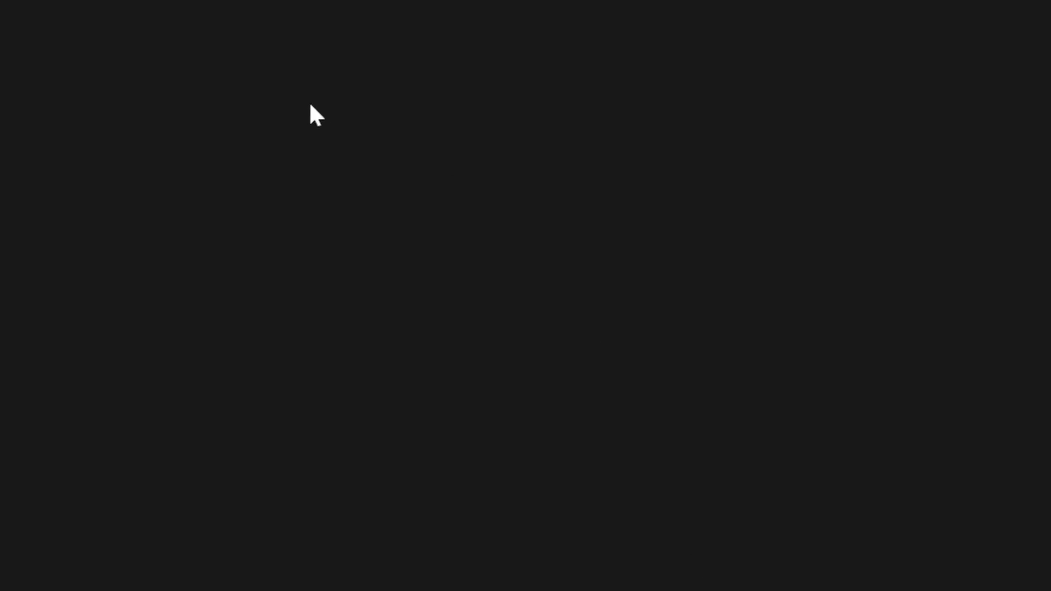
- Create a new text document in the puppet folder renamed to an extensionless Vagrantfile
{"action": "right_click", "coordinate": [301, 108]}
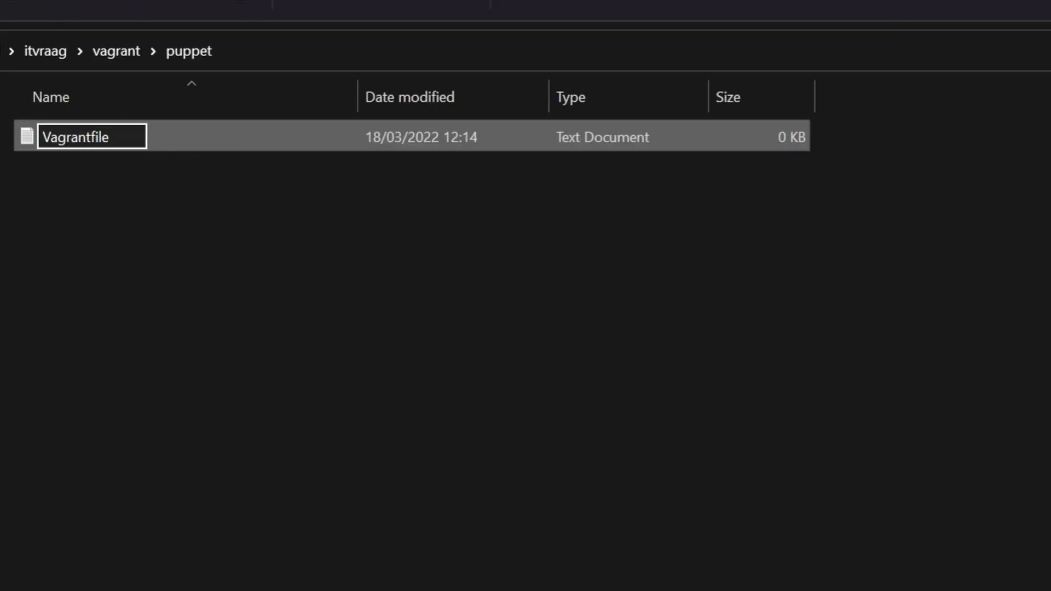
{"action": "key", "text": "Return"}
{"action": "left_click", "coordinate": [920, 559]}
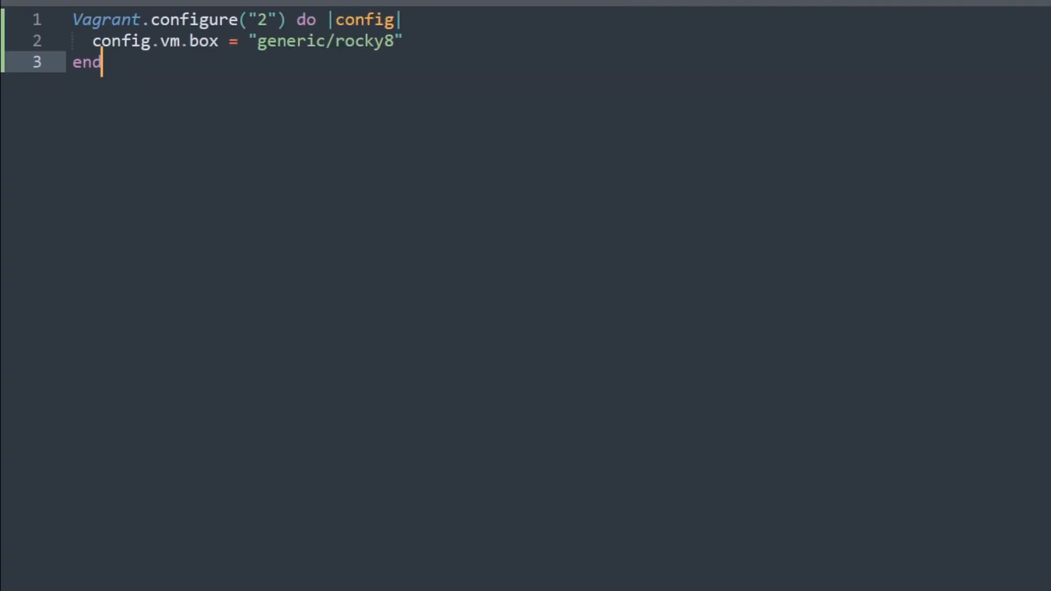
- Add config.vm.hostname = "master.puppet.vm" to the Vagrantfile, save it, and run vagrant up
{"action": "key", "text": "ctrl+shift+Return"}
{"action": "key", "text": "ctrl+v"}
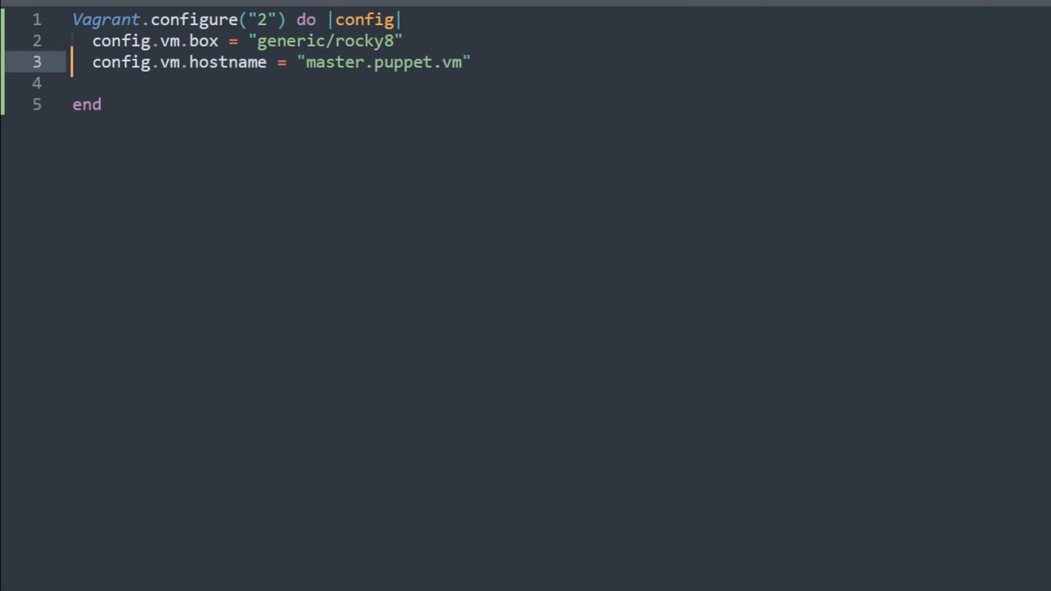
{"action": "key", "text": "BackSpace"}
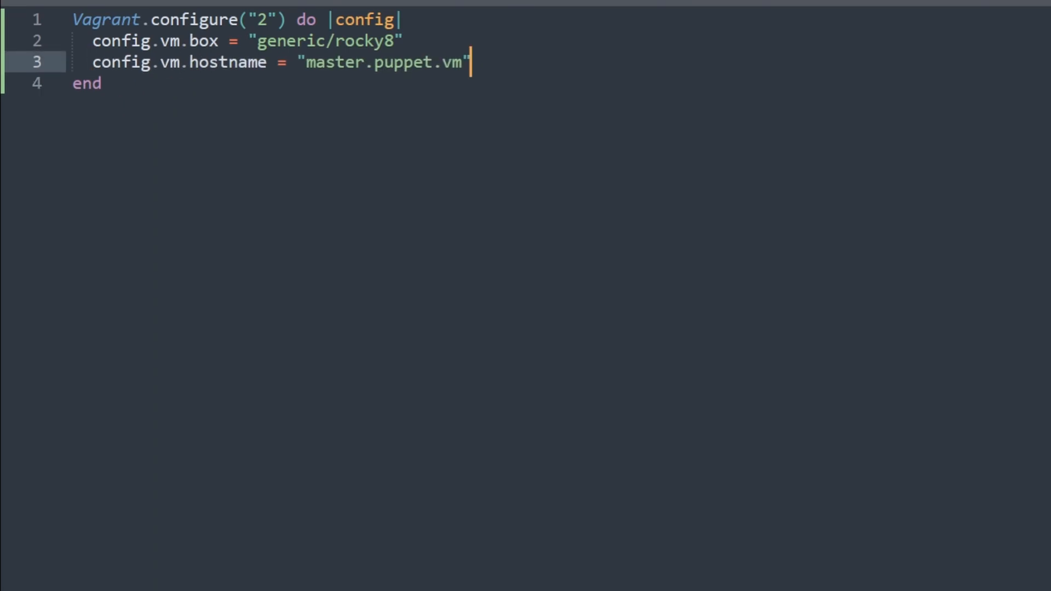
{"action": "key", "text": "Return"}
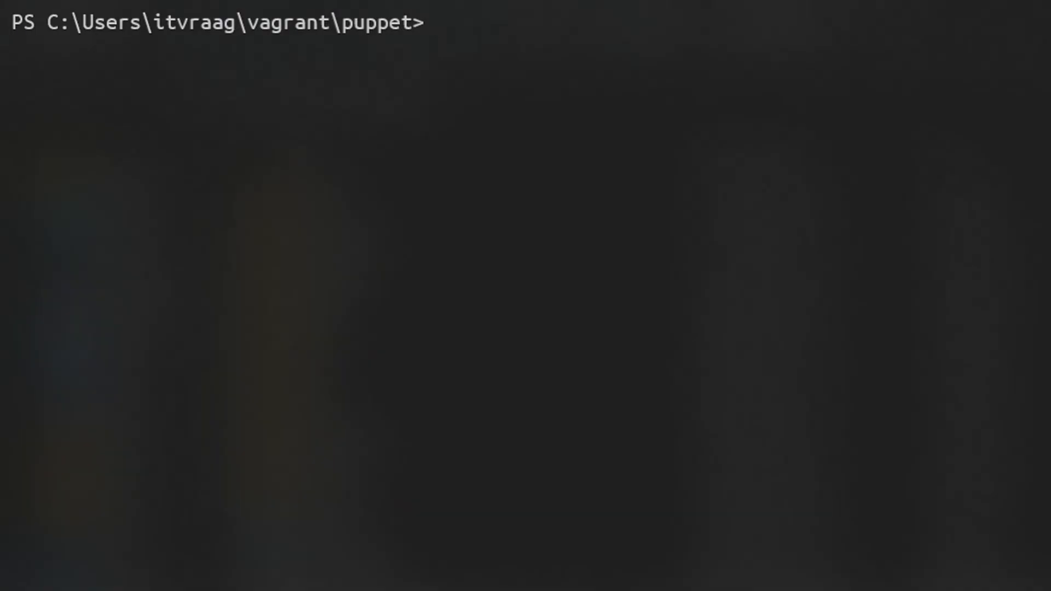
{"action": "type", "text": "vagrant ssh"}
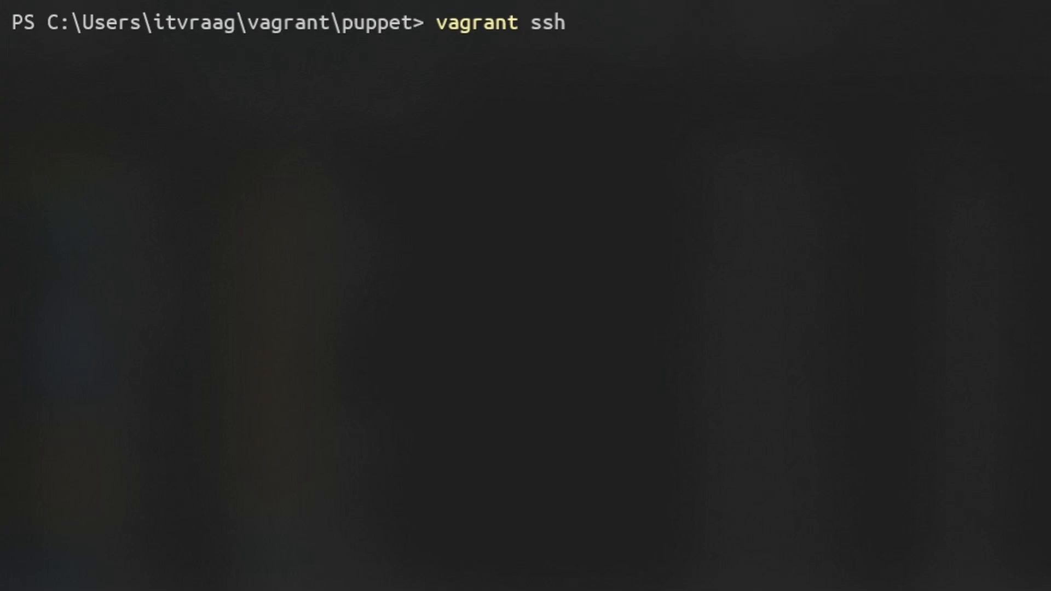
- vagrant ssh into the VM and run hostnamectl confirming master.puppet.vm on Rocky Linux 8.5
{"action": "key", "text": "Return"}
{"action": "key", "text": "ctrl+l"}
{"action": "type", "text": "hostnamectl"}
{"action": "key", "text": "Return"}
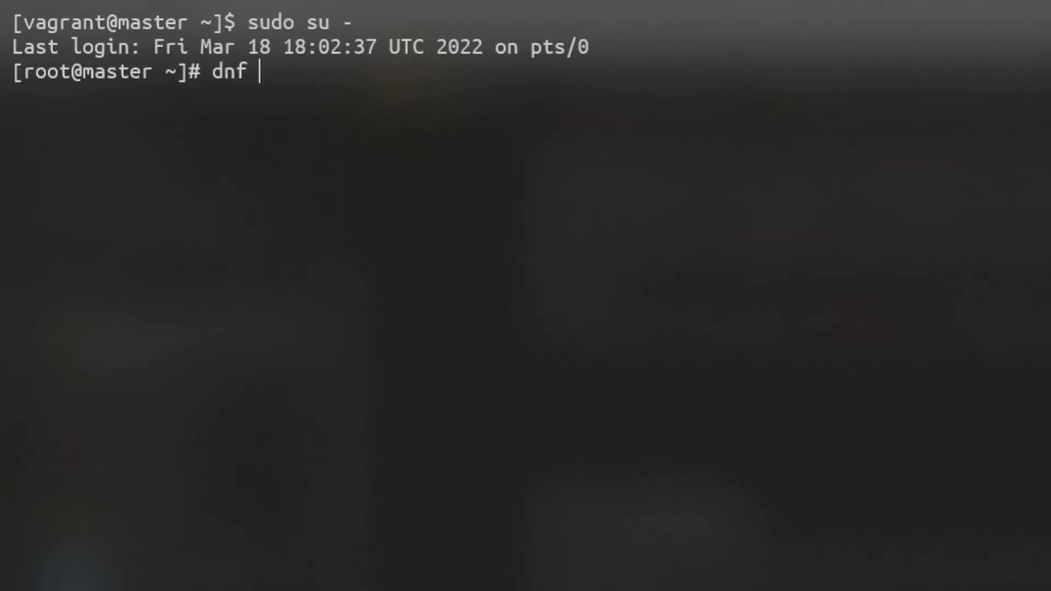
{"action": "type", "text": "install -y git"}
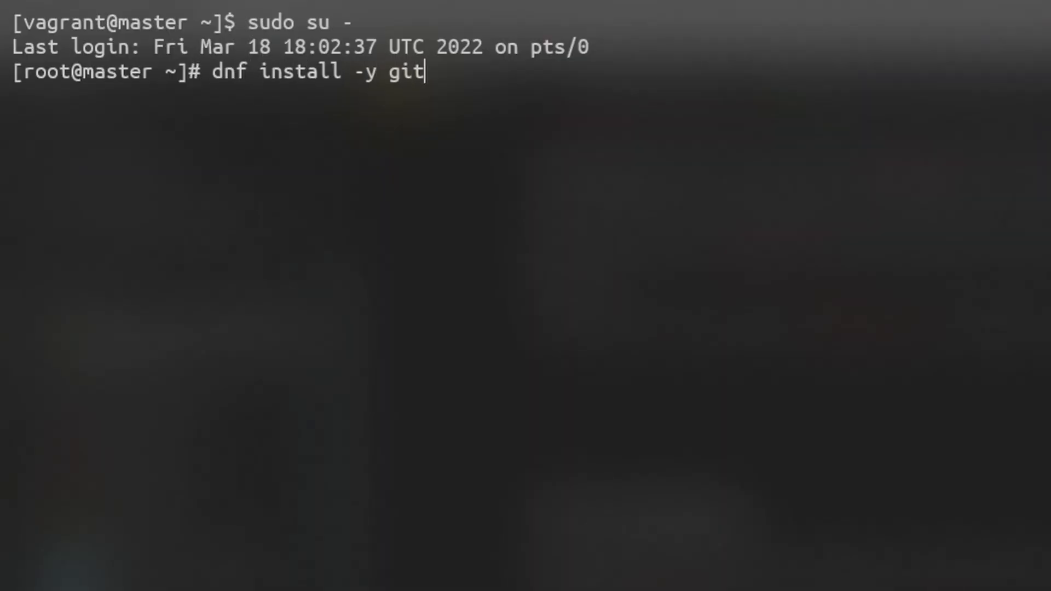
- Run dnf install -y git at the root prompt
{"action": "key", "text": "Return"}
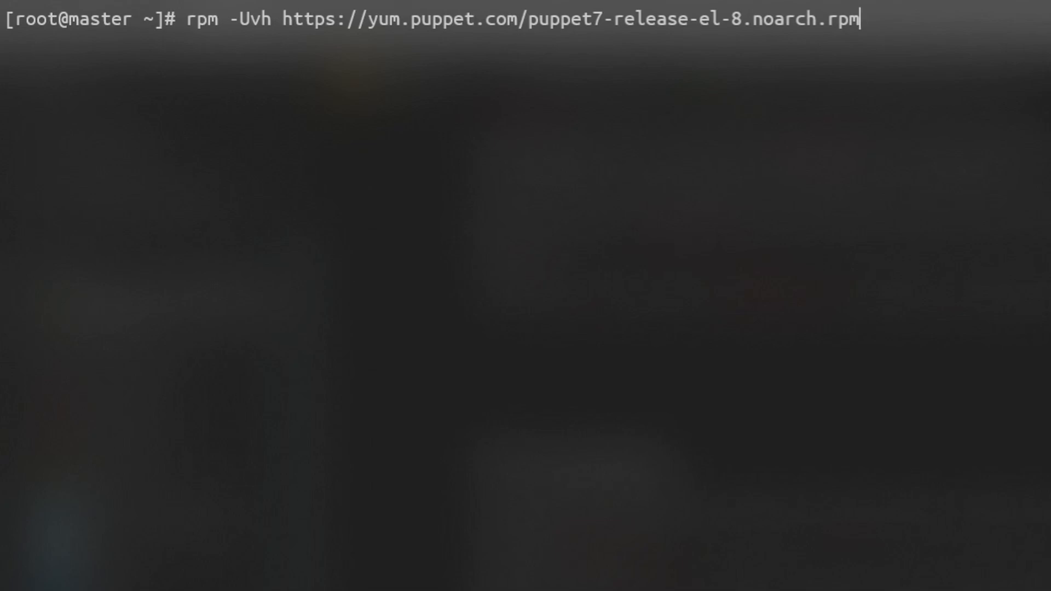
- Install the puppet7-release-el-8 rpm and dnf install puppetserver, noting the puppet-agent dependency
{"action": "key", "text": "Return"}
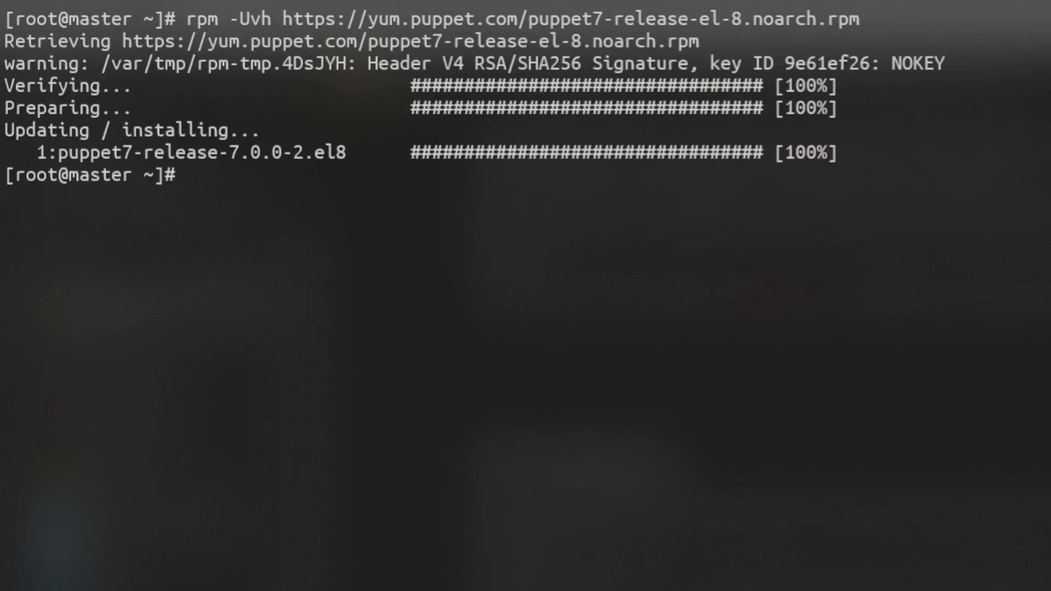
{"action": "key", "text": "ctrl+l"}
{"action": "type", "text": "dnf install"}
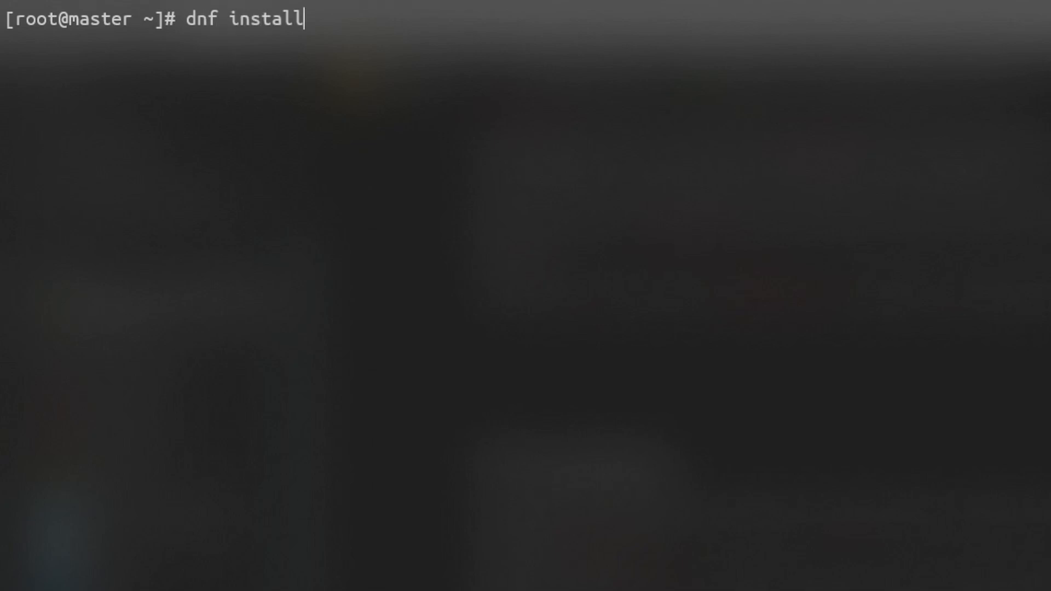
{"action": "type", "text": " -y puppetserver"}
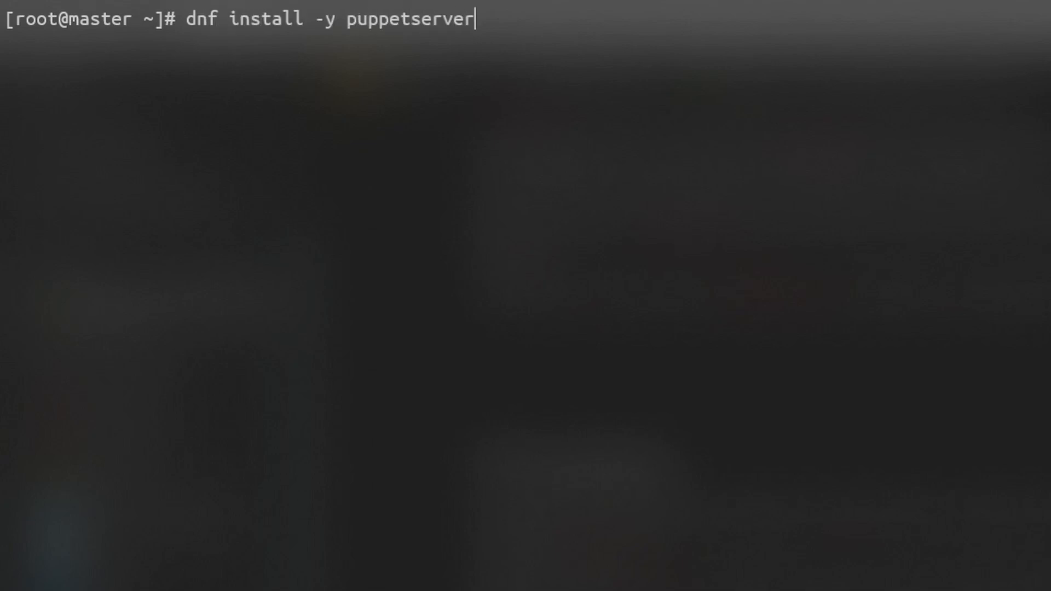
{"action": "key", "text": "Return"}
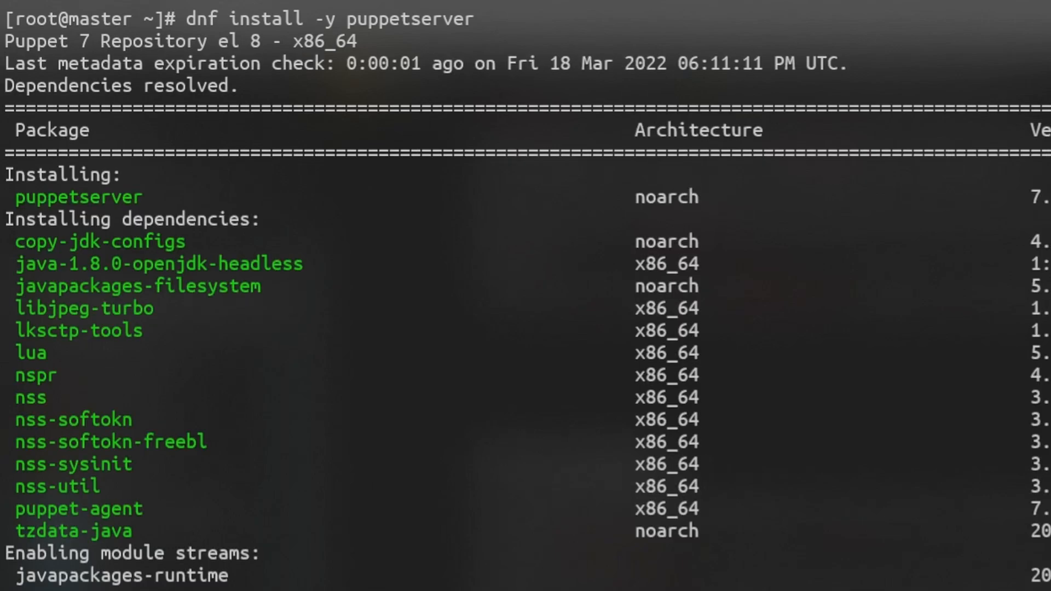
{"action": "triple_click", "coordinate": [121, 507]}
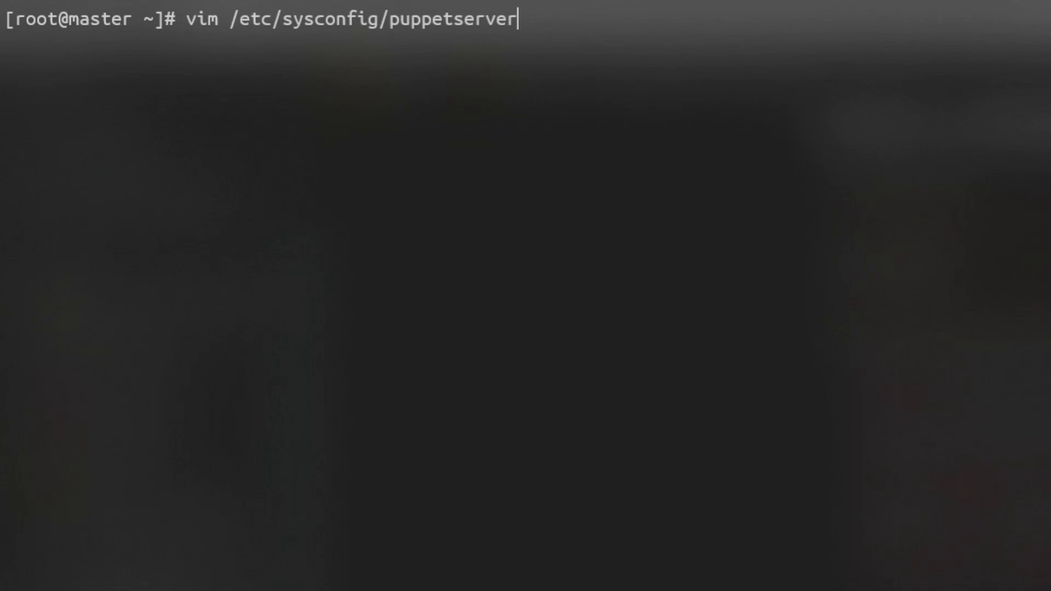
- In /etc/sysconfig/puppetserver, edit the JAVA_ARGS initial heap to -Xms512m
{"action": "key", "text": "Return"}
{"action": "key", "text": "Down"}
{"action": "key", "text": "Down"}
{"action": "key", "text": "Down"}
{"action": "key", "text": "Down"}
{"action": "key", "text": "Down"}
{"action": "key", "text": "Down"}
{"action": "key", "text": "Up"}
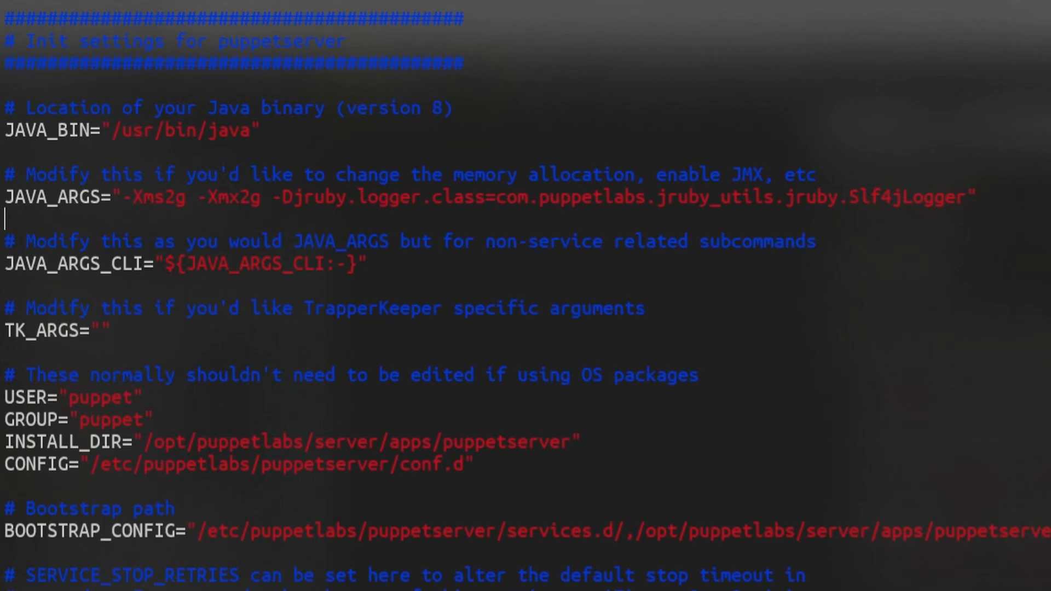
{"action": "key", "text": "Up"}
{"action": "key", "text": "Right"}
{"action": "key", "text": "Right"}
{"action": "key", "text": "Right"}
{"action": "key", "text": "Right"}
{"action": "key", "text": "Right"}
{"action": "key", "text": "BackSpace"}
{"action": "key", "text": "BackSpace"}
{"action": "type", "text": "512"}
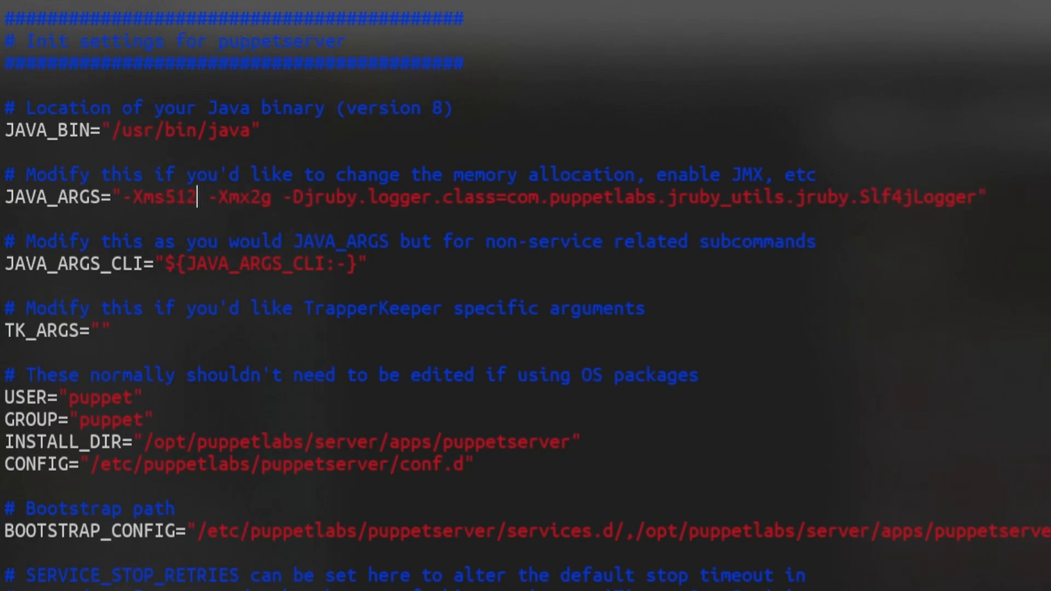
{"action": "type", "text": "m"}
- Change the maximum heap from -Xmx2g to -Xmx512m and leave insert mode
{"action": "key", "text": "Right"}
{"action": "key", "text": "Right"}
{"action": "key", "text": "Right"}
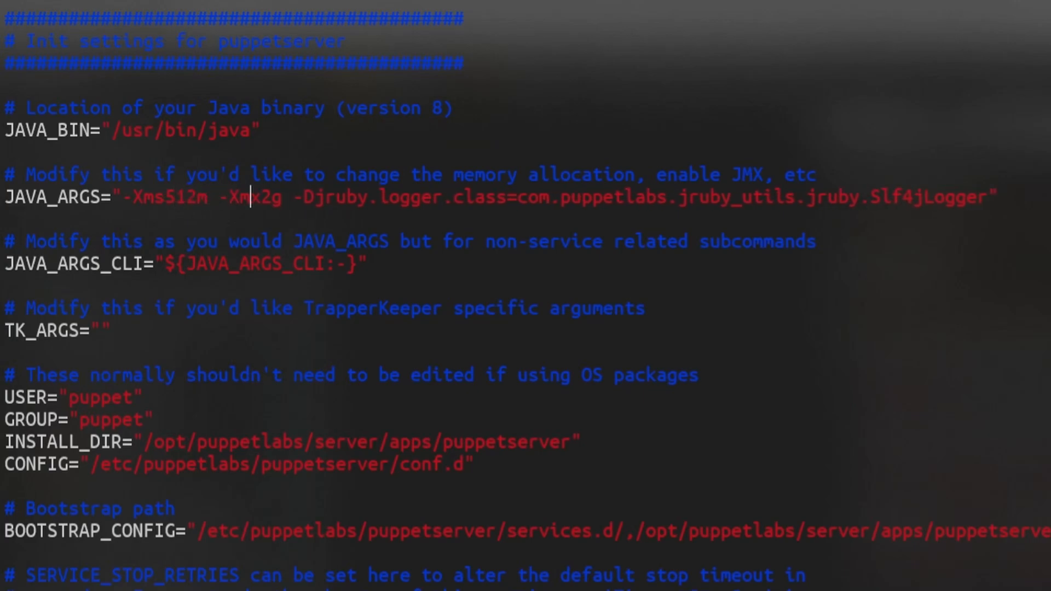
{"action": "key", "text": "Right"}
{"action": "key", "text": "Right"}
{"action": "key", "text": "Right"}
{"action": "key", "text": "BackSpace"}
{"action": "key", "text": "BackSpace"}
{"action": "type", "text": "512"}
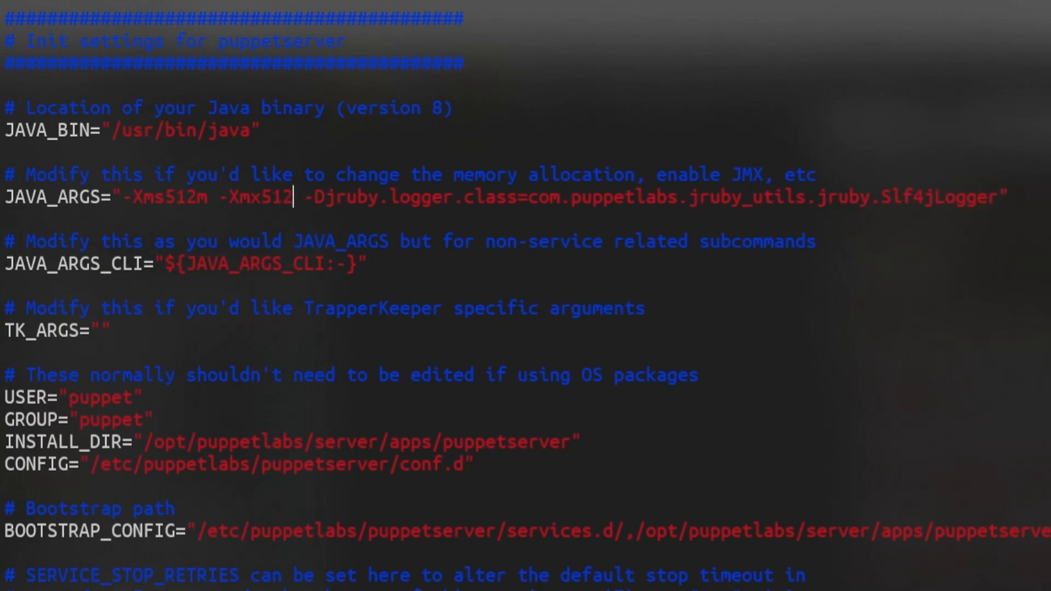
{"action": "type", "text": "m"}
{"action": "key", "text": "Escape"}
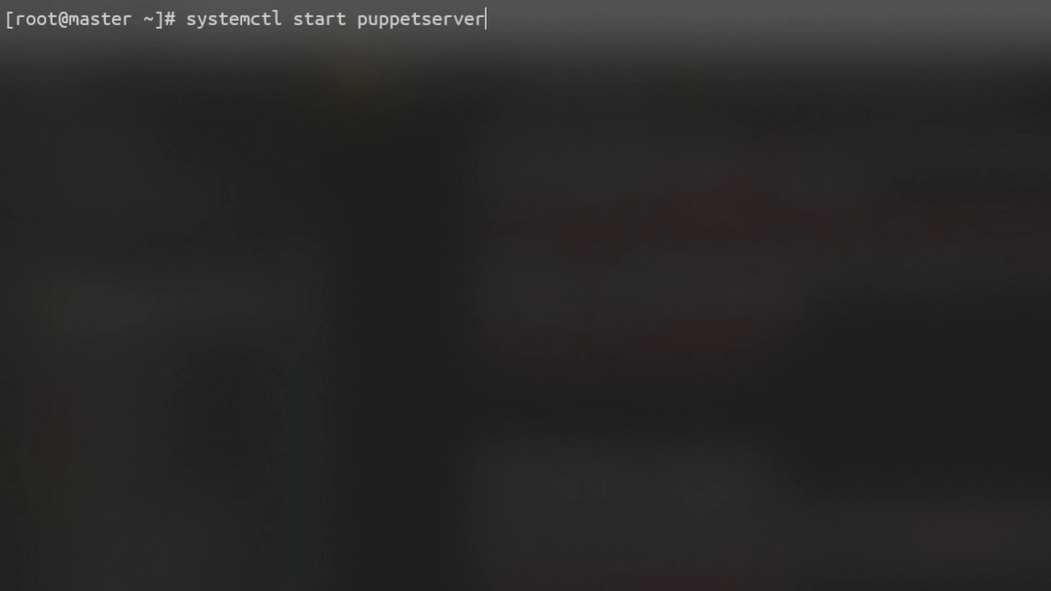
- systemctl start puppetserver, check its status is running, and enable it at boot
{"action": "key", "text": "Return"}
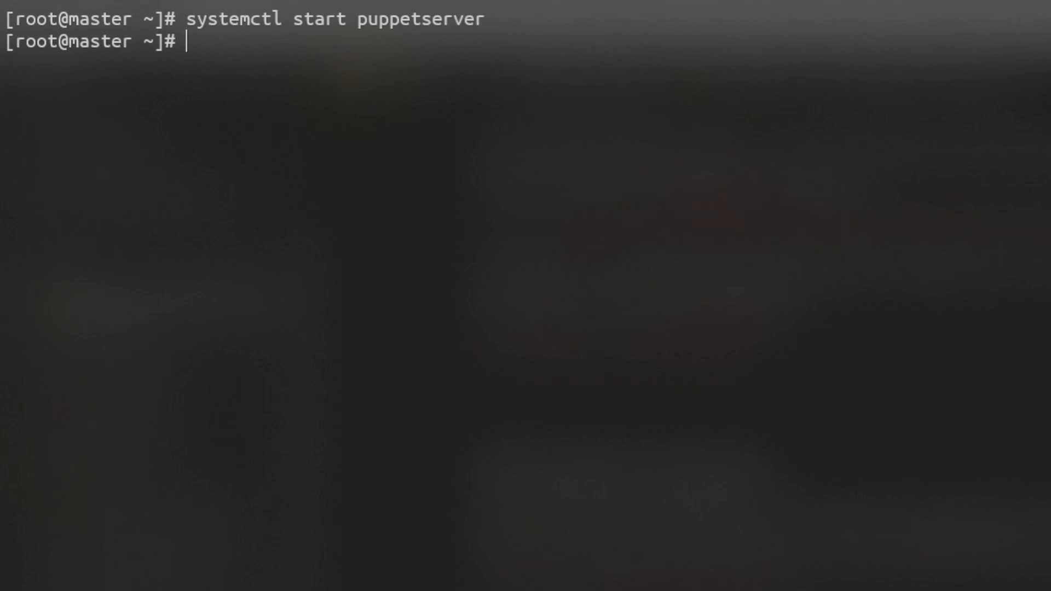
{"action": "type", "text": "systemctl status puppetserver"}
{"action": "key", "text": "Return"}
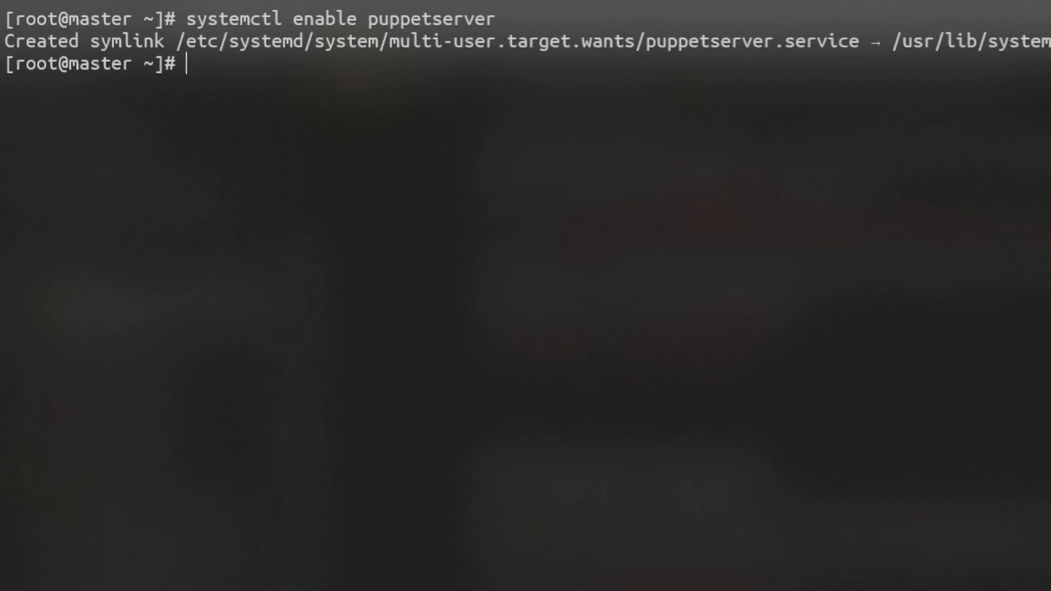
{"action": "key", "text": "ctrl+l"}
{"action": "type", "text": "vim /etc/puppetlabs/puppet/puppet.conf"}
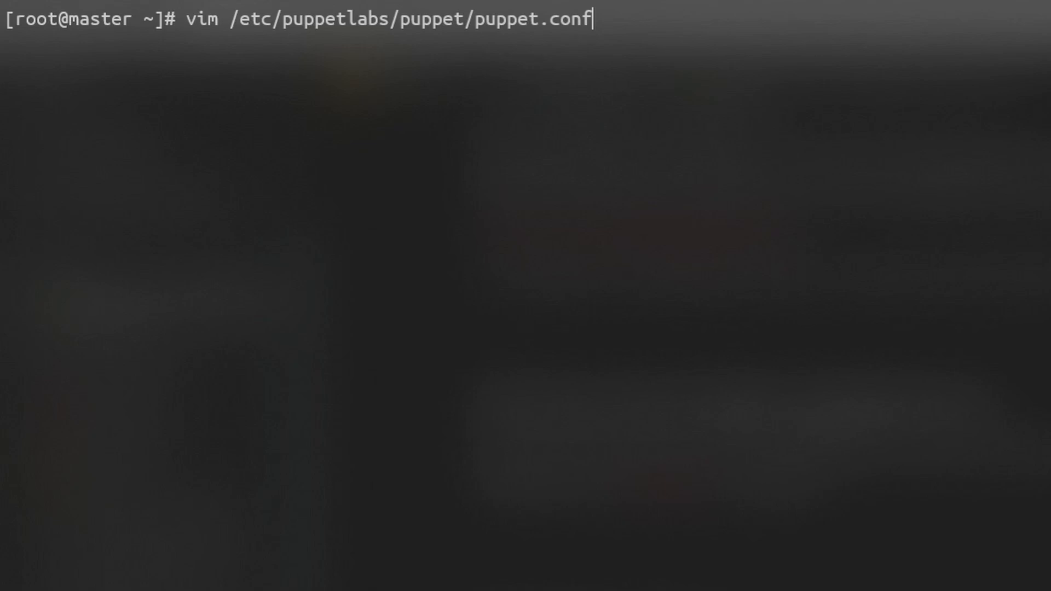
- In puppet.conf add an [agent] section with server = master.puppet.vm below codedir
{"action": "key", "text": "Return"}
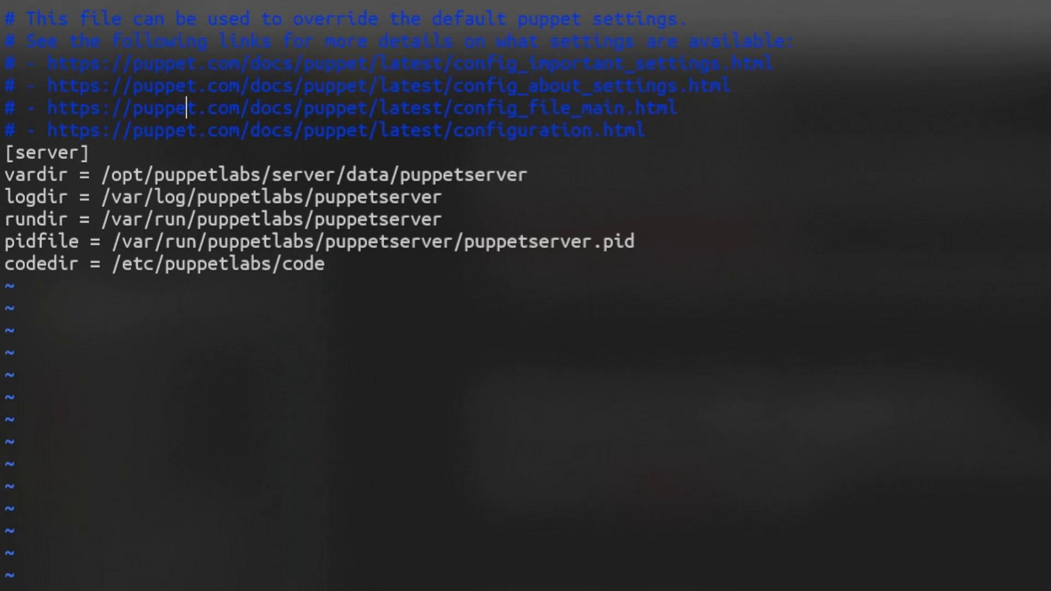
{"action": "key", "text": "Down"}
{"action": "key", "text": "Down"}
{"action": "key", "text": "Down"}
{"action": "key", "text": "Down"}
{"action": "key", "text": "o"}
{"action": "key", "text": "Return"}
{"action": "type", "text": "[ag"}
{"action": "type", "text": "ent]"}
{"action": "key", "text": "Return"}
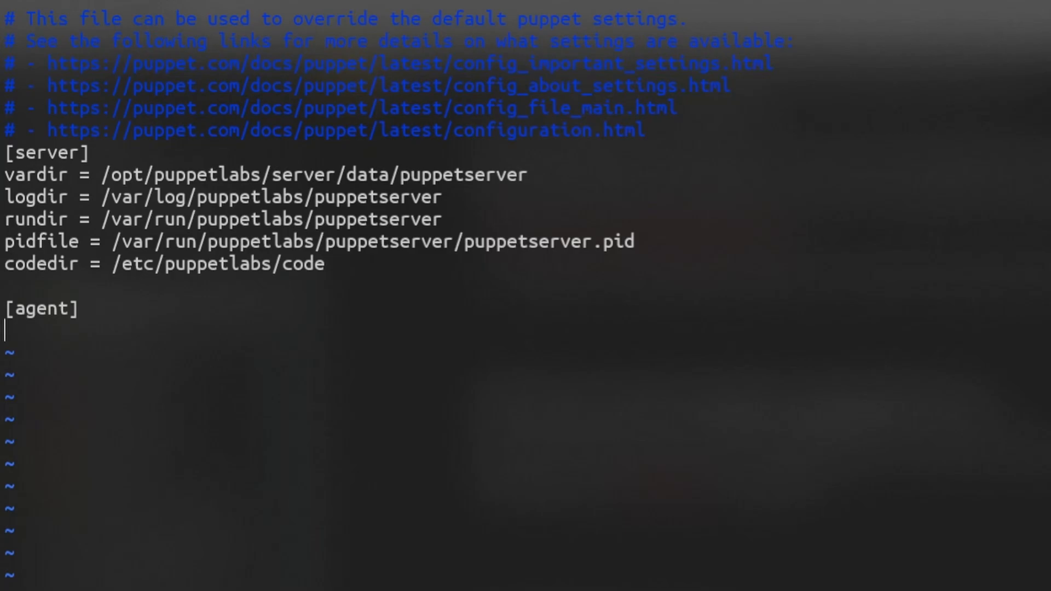
{"action": "type", "text": "server "}
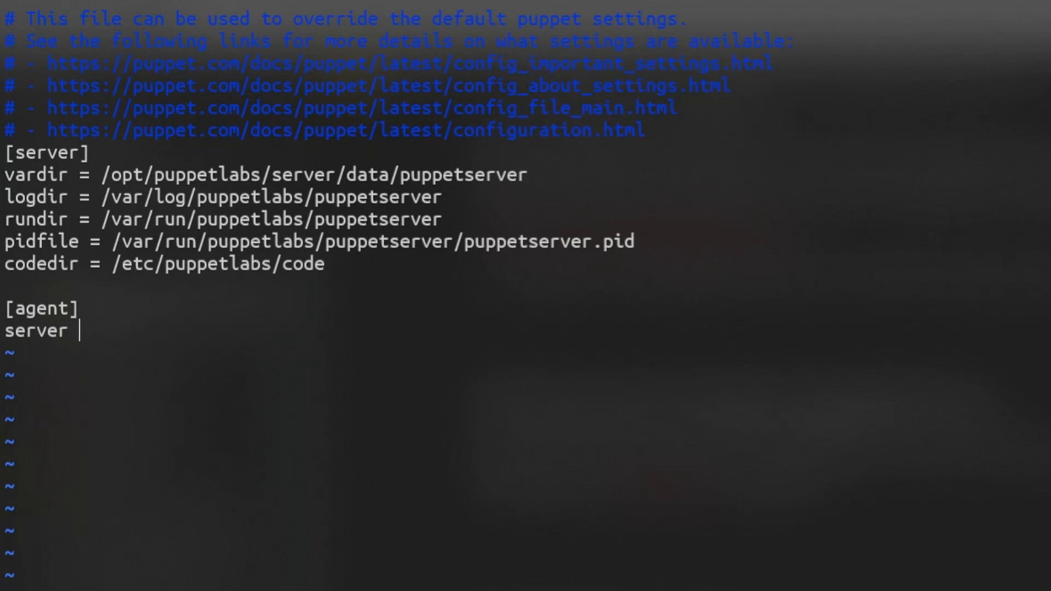
{"action": "type", "text": "= master."}
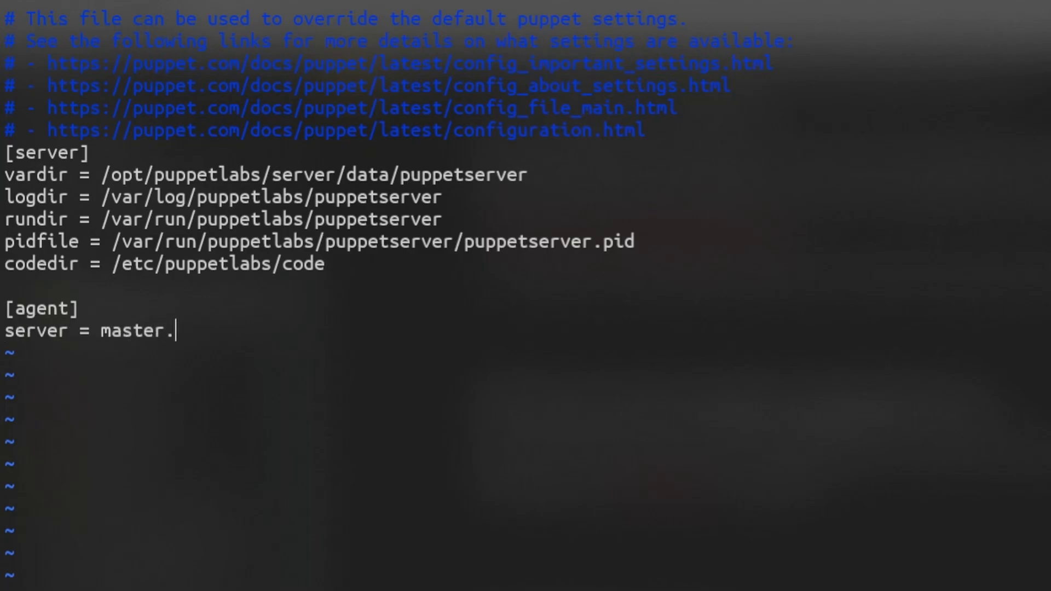
{"action": "type", "text": "puppet.vm"}
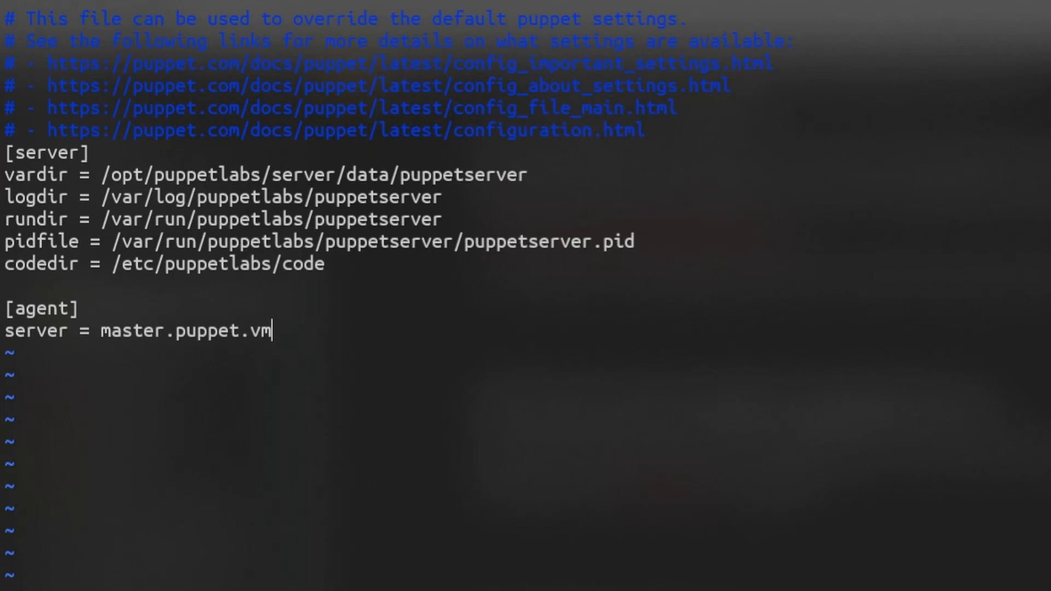
{"action": "key", "text": "Escape"}
- Write puppet.conf with :wq, then verify echo $HOSTNAME and /etc/hosts both show master.puppet.vm
{"action": "key", "text": "Return"}
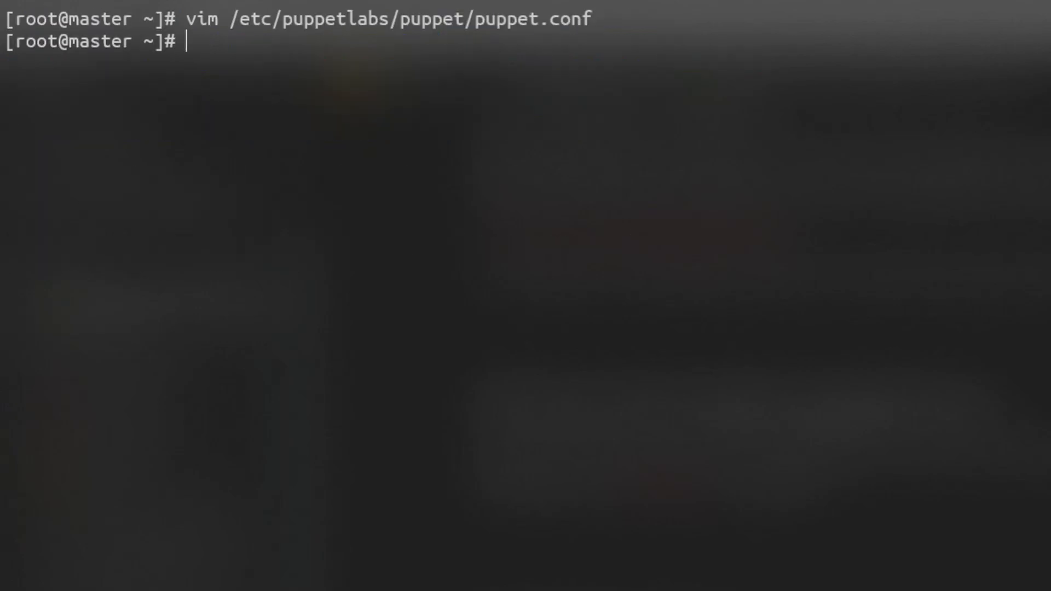
{"action": "type", "text": "echo $"}
{"action": "type", "text": "HOSTNAME"}
{"action": "key", "text": "Return"}
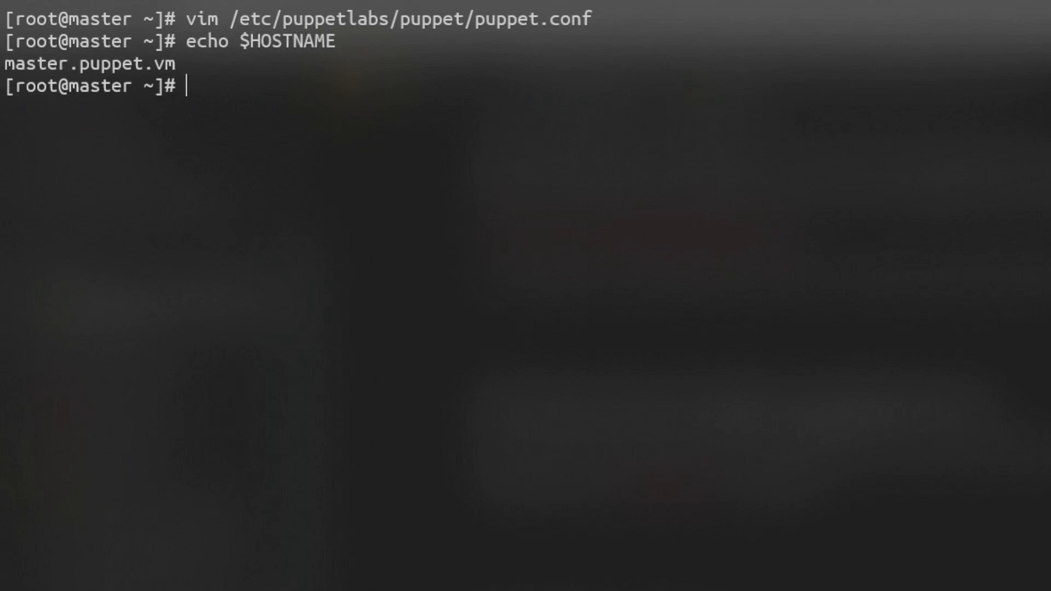
{"action": "type", "text": "cat /etc/host"}
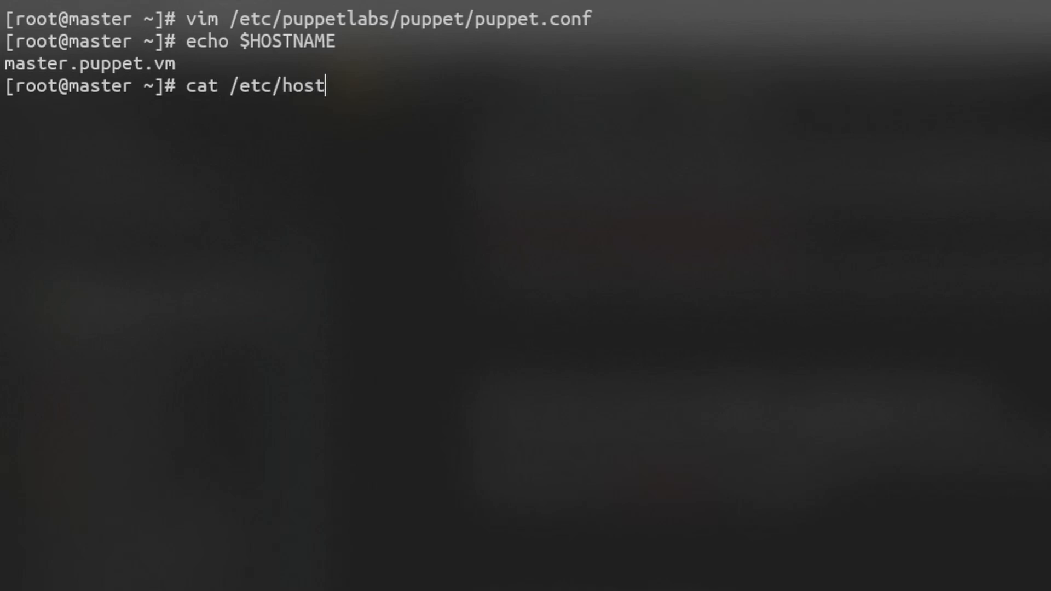
{"action": "type", "text": "s"}
{"action": "key", "text": "Return"}
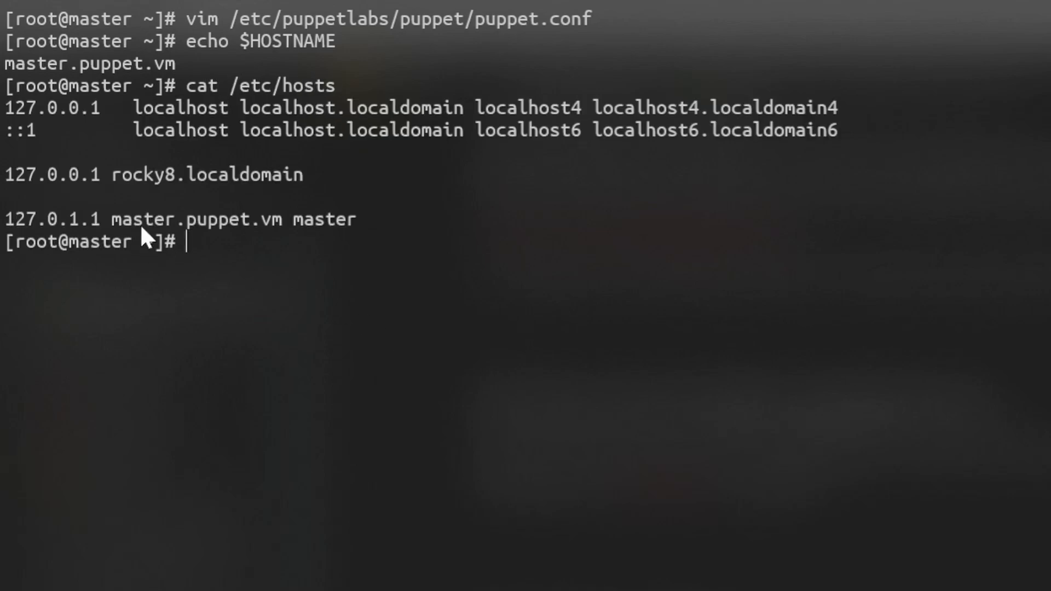
{"action": "left_click_drag", "start_coordinate": [175, 231], "coordinate": [278, 235]}
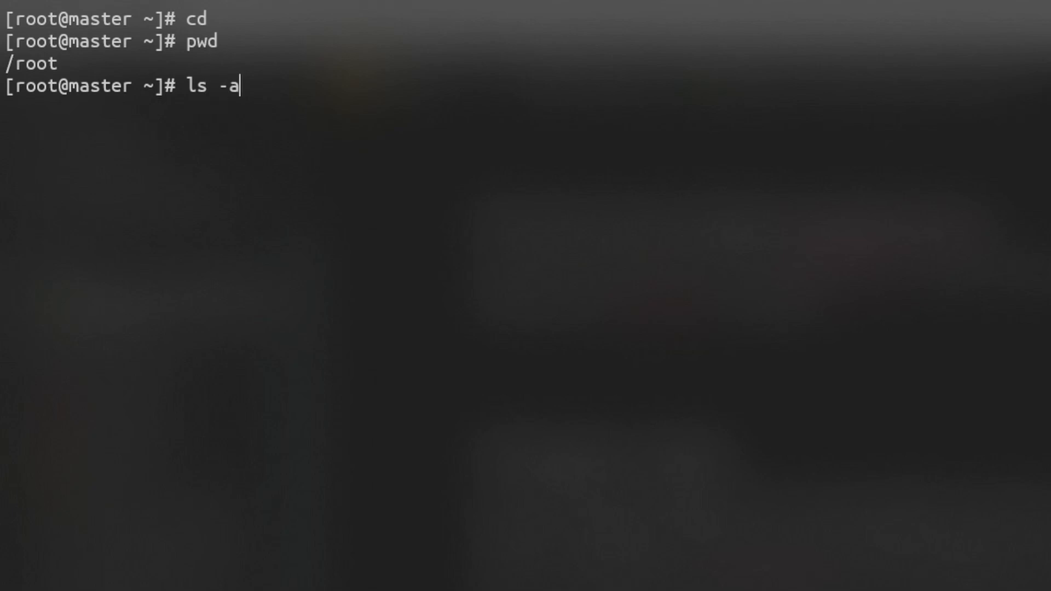
{"action": "type", "text": "lt"}
{"action": "key", "text": "Return"}
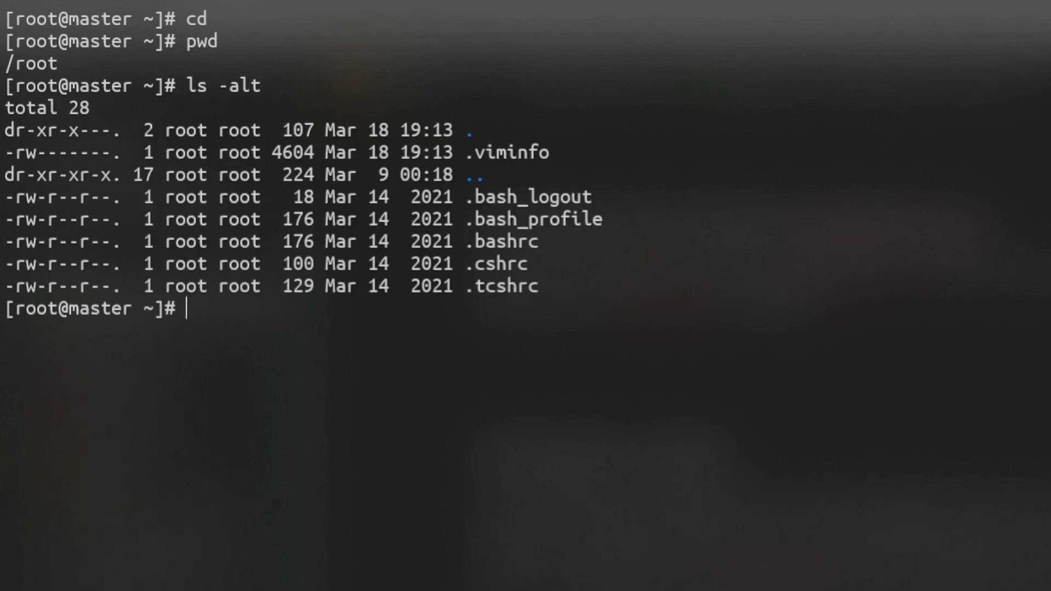
- From root's home, edit .bash_profile to export PATH=$PATH:/opt/puppetlabs/puppet/bin before rebooting
{"action": "triple_click", "coordinate": [555, 216]}
{"action": "left_click", "coordinate": [695, 401]}
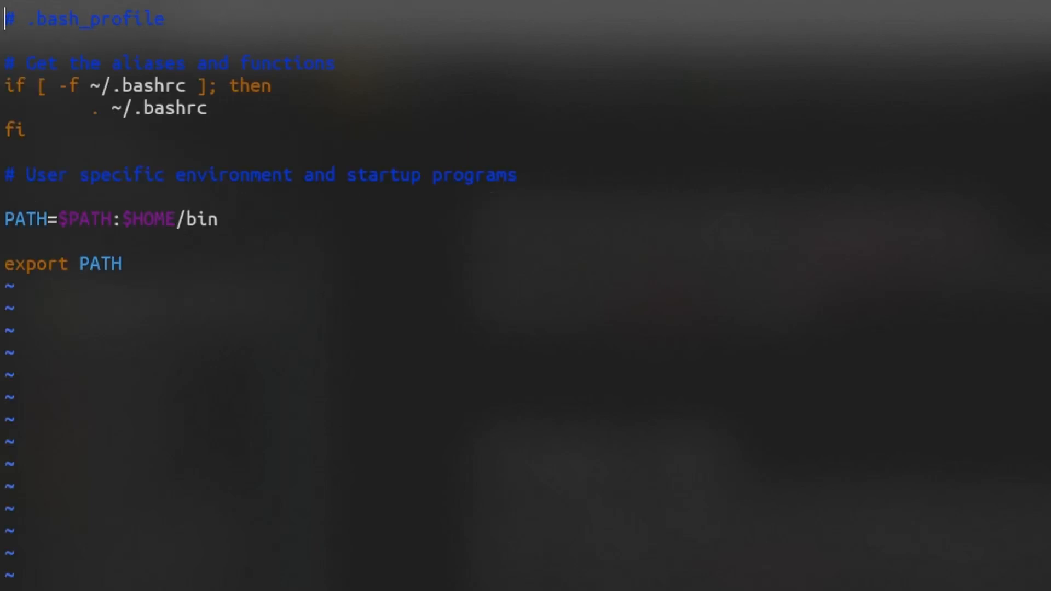
{"action": "key", "text": "j"}
{"action": "type", "text": "Oexport PATH=$PATH:/opt/puppetlabs/puppet/bin"}
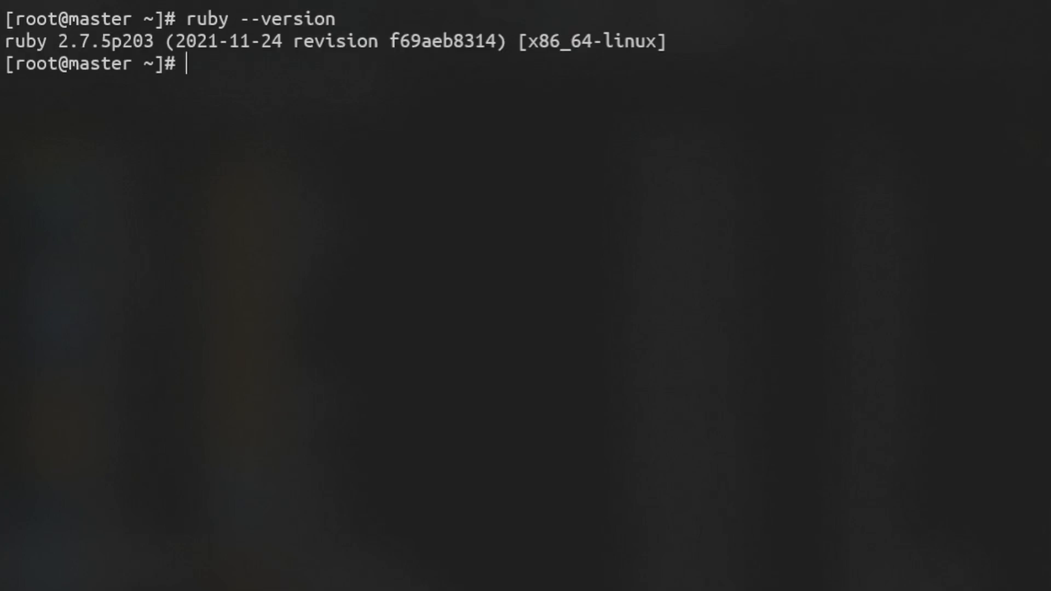
{"action": "type", "text": "gem "}
{"action": "type", "text": "--version"}
- Run gem --version to confirm RubyGems 3.1.6 is available alongside Ruby 2.7.5
{"action": "key", "text": "Return"}
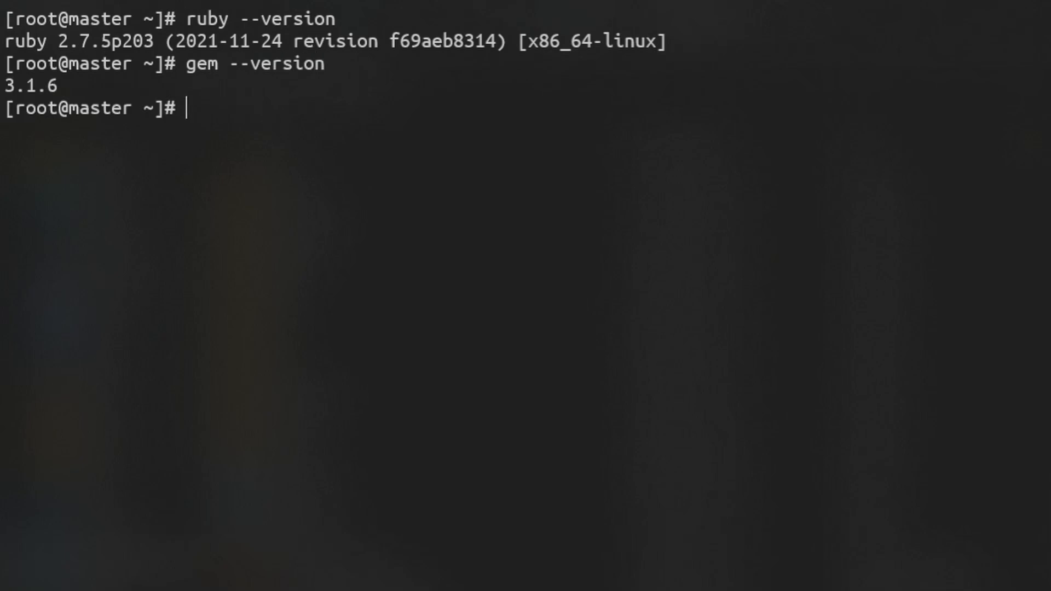